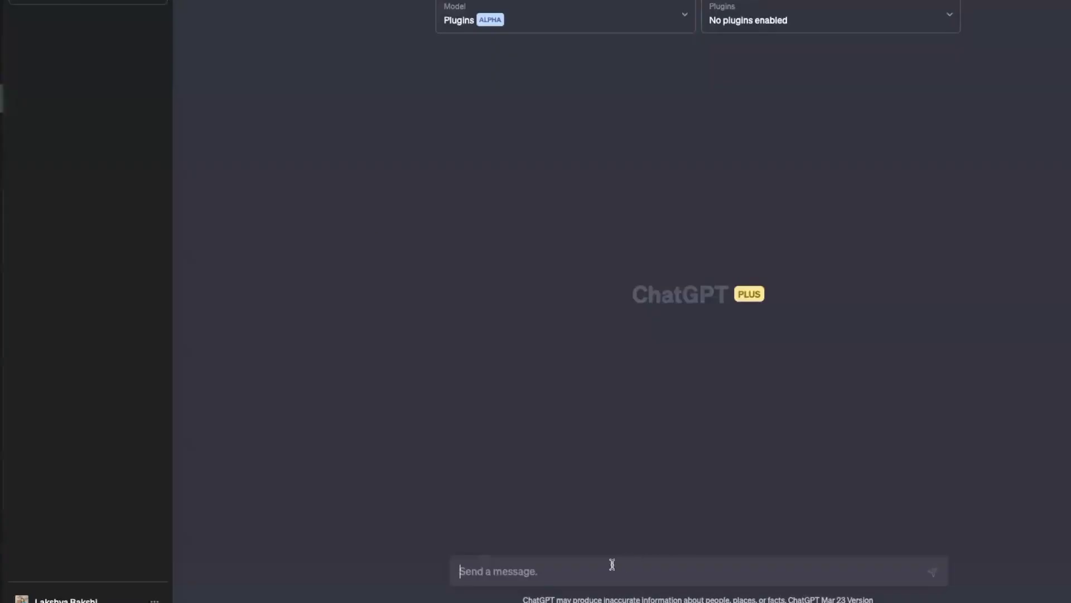
With no plugins enabled, submit the prompt "Tell me about research using CNNs to analyze age related macular degeneration".
{"action": "left_click", "coordinate": [612, 564]}
{"action": "type", "text": "Te"}
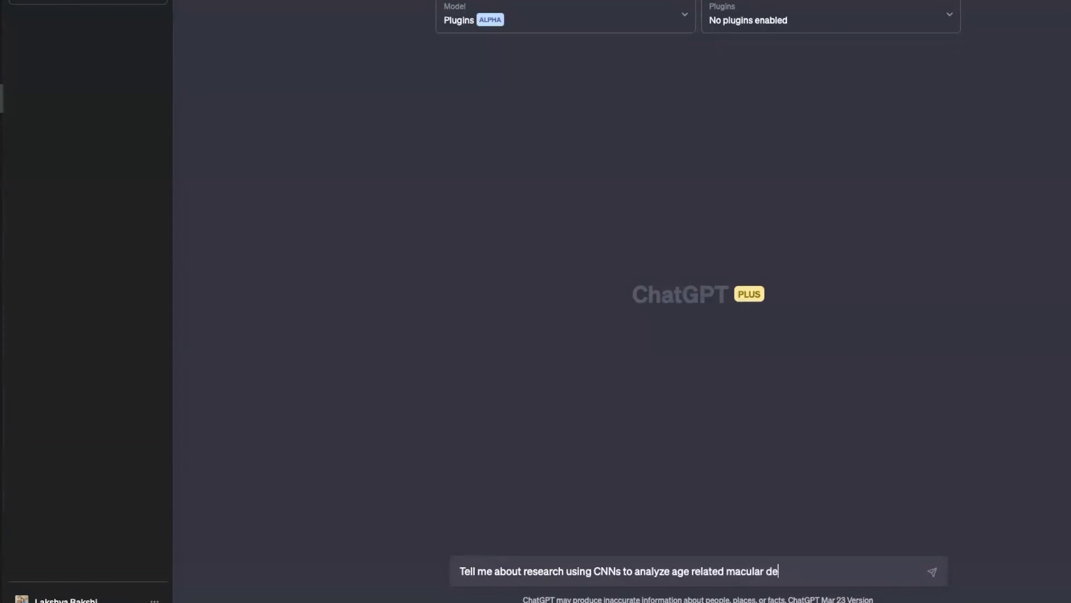
{"action": "type", "text": "n"}
{"action": "key", "text": "Return"}
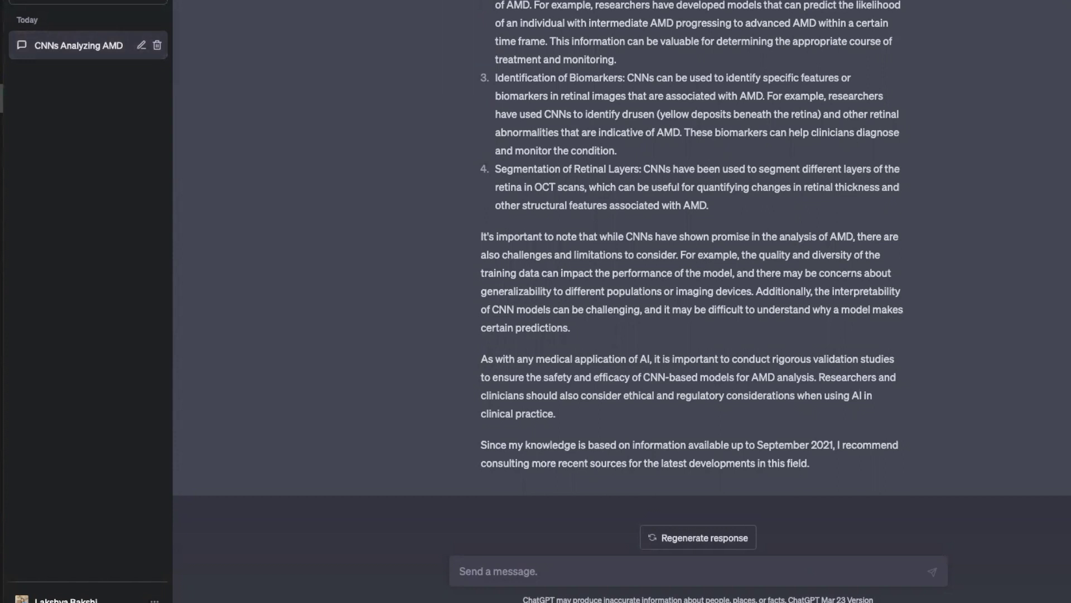
Start a new chat and enable the Scholar AI Plugin for it.
{"action": "left_click", "coordinate": [74, 7]}
{"action": "left_click", "coordinate": [853, 14]}
{"action": "left_click", "coordinate": [852, 60]}
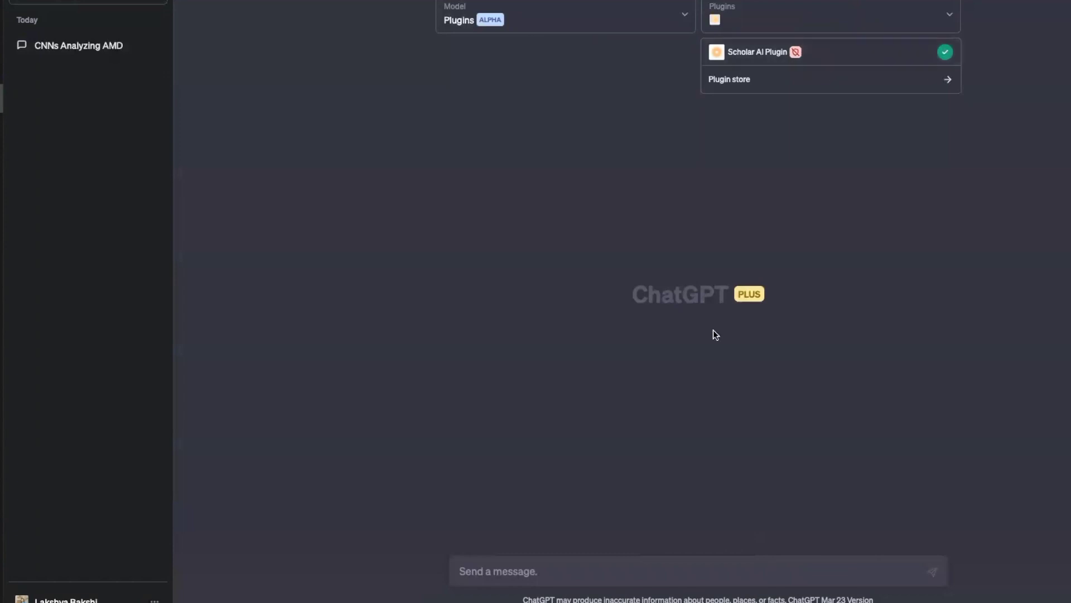
Submit "Tell me about research using CNNs to analyze age related macular degeneration" in the new chat with the Scholar AI Plugin enabled.
{"action": "left_click", "coordinate": [552, 575]}
{"action": "type", "text": "TY"}
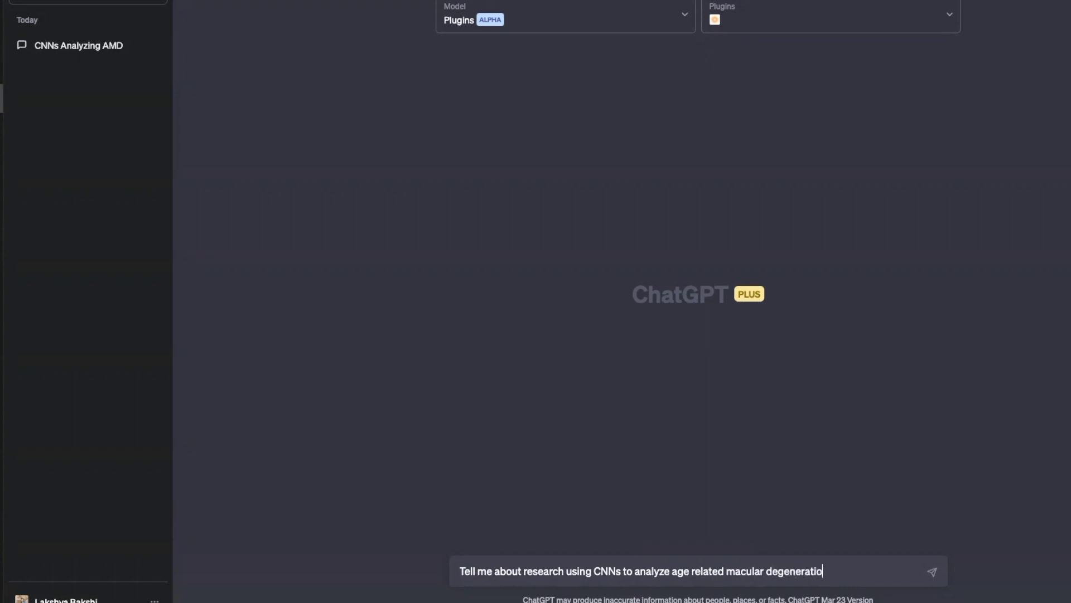
{"action": "type", "text": "n"}
{"action": "key", "text": "Return"}
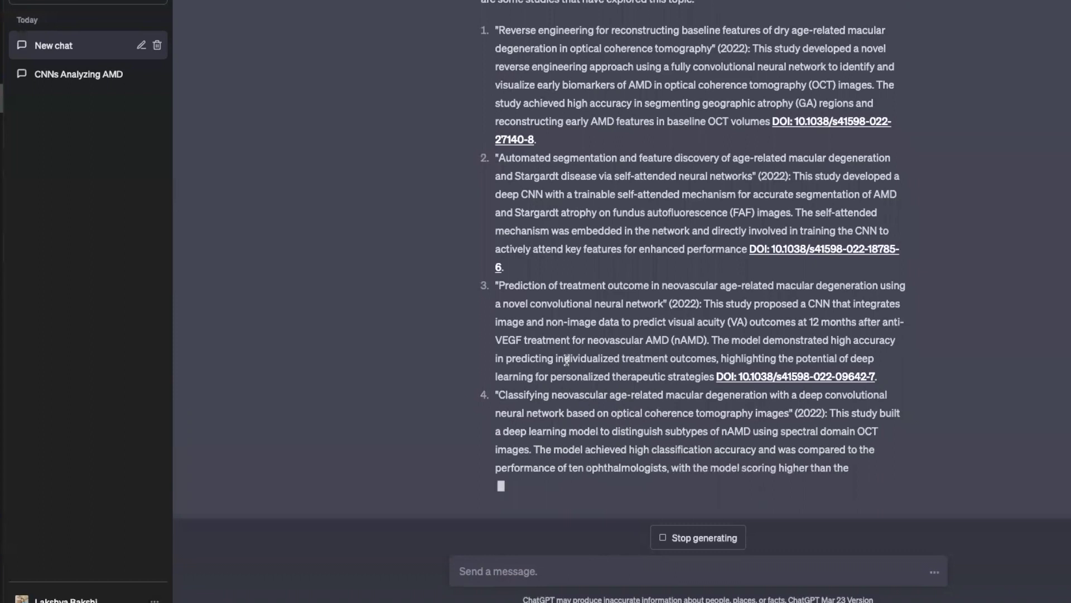
Open the third study's DOI link to view the article's abstract, return to the chat and read the rest of the study list.
{"action": "left_click", "coordinate": [741, 381]}
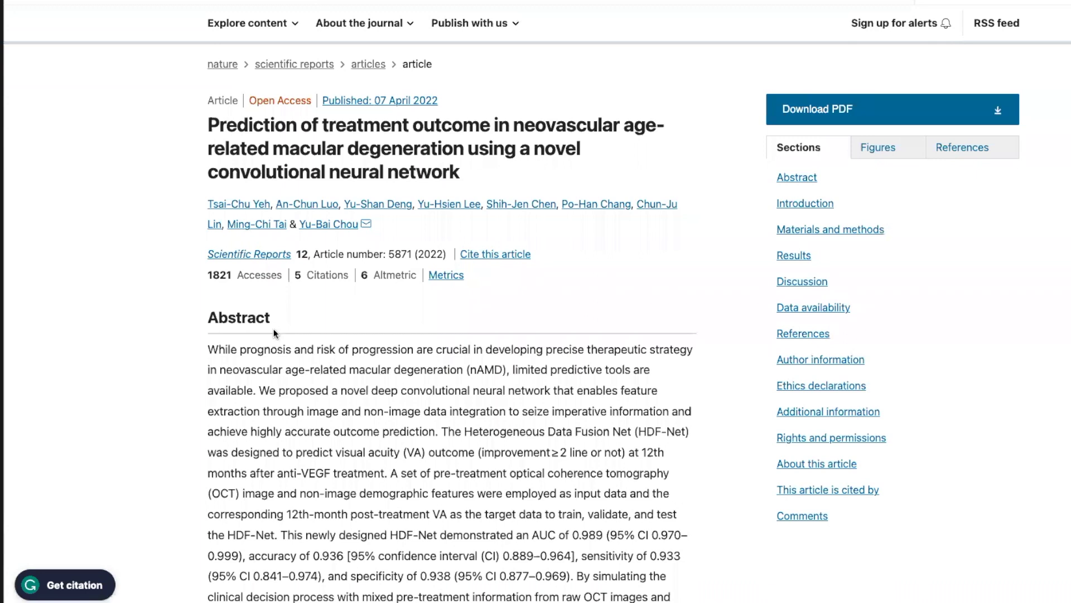
{"action": "scroll", "coordinate": [339, 406], "scroll_direction": "down", "scroll_amount": 1}
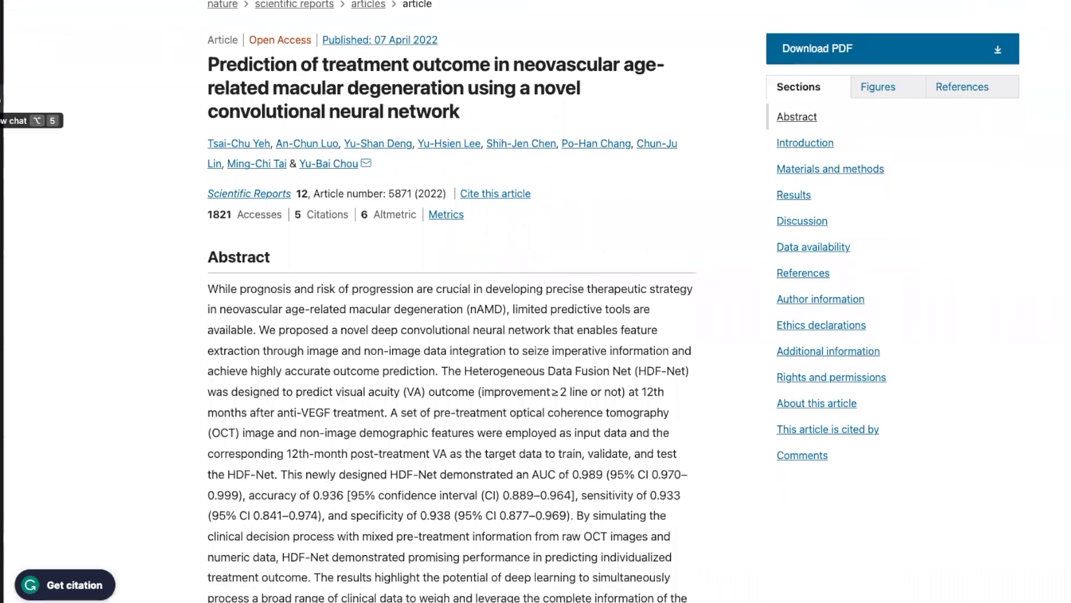
{"action": "left_click", "coordinate": [2, 102]}
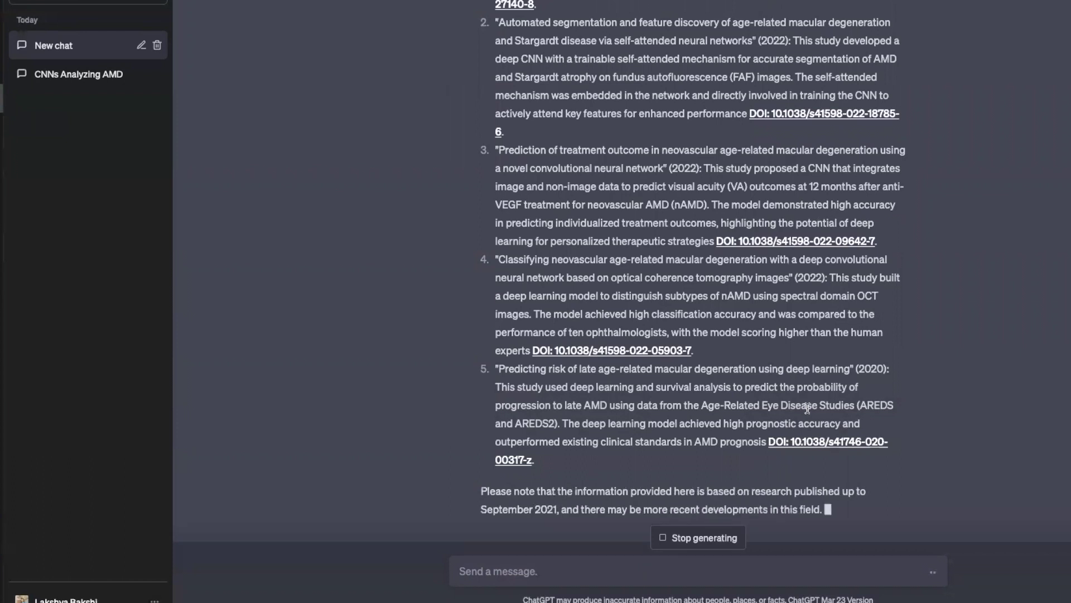
{"action": "scroll", "coordinate": [670, 463], "scroll_direction": "down", "scroll_amount": 2}
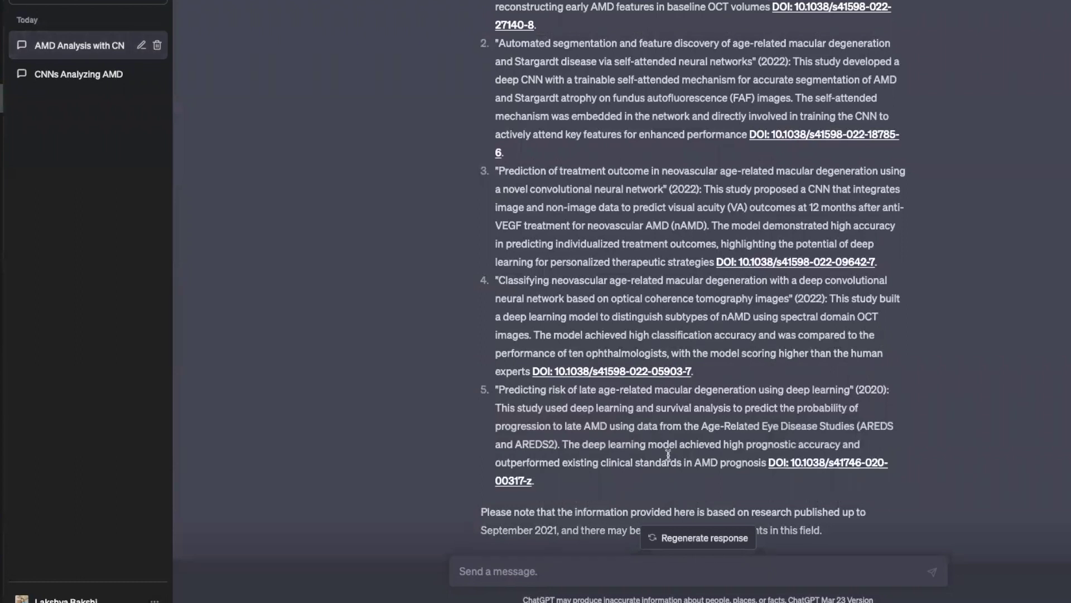
{"action": "scroll", "coordinate": [611, 499], "scroll_direction": "down", "scroll_amount": 1}
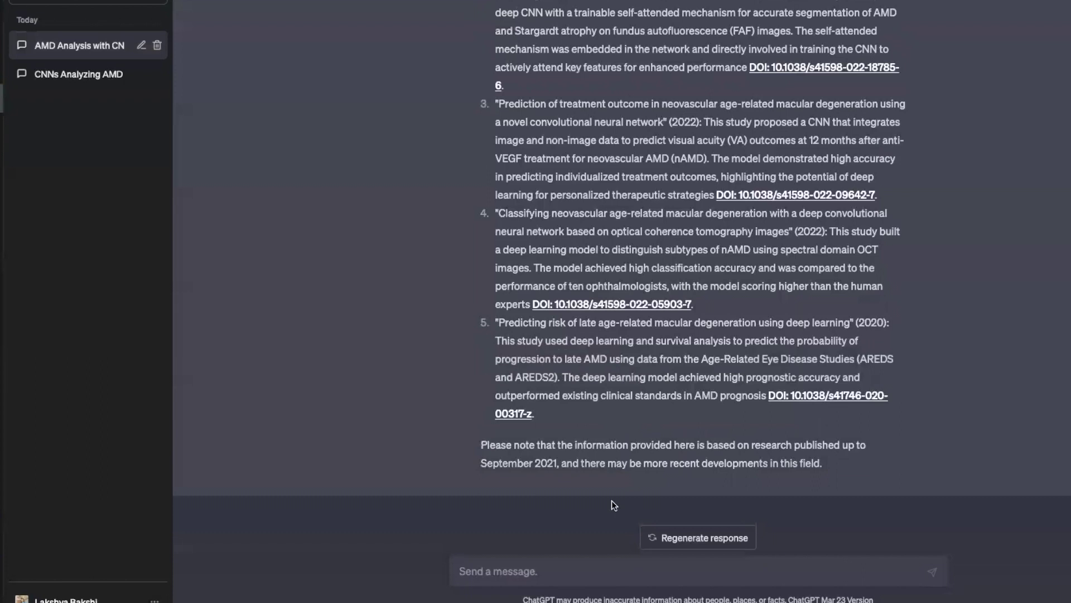
Submit the prompt "Give me a basic overview of the architecture used in the third study studying neovascular AMD, and explore some of the architecture's weaknesses".
{"action": "left_click", "coordinate": [588, 573]}
{"action": "type", "text": "Tell me a"}
{"action": "key", "text": "BackSpace"}
{"action": "type", "text": "Give me a basic overview of the architect"}
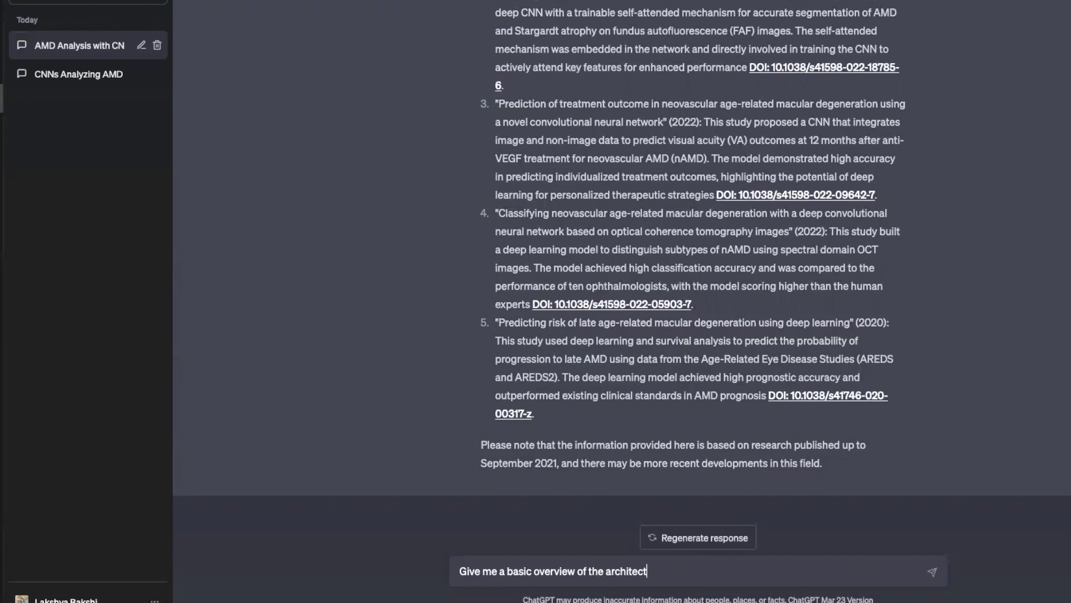
{"action": "type", "text": "ure used in the third study "}
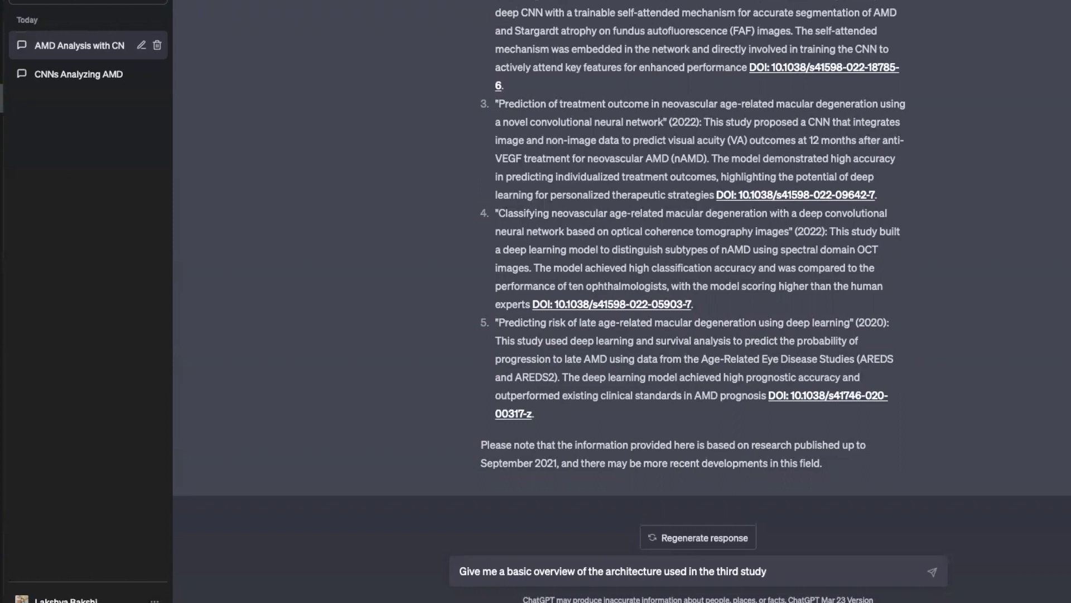
{"action": "type", "text": "studying neovascular "}
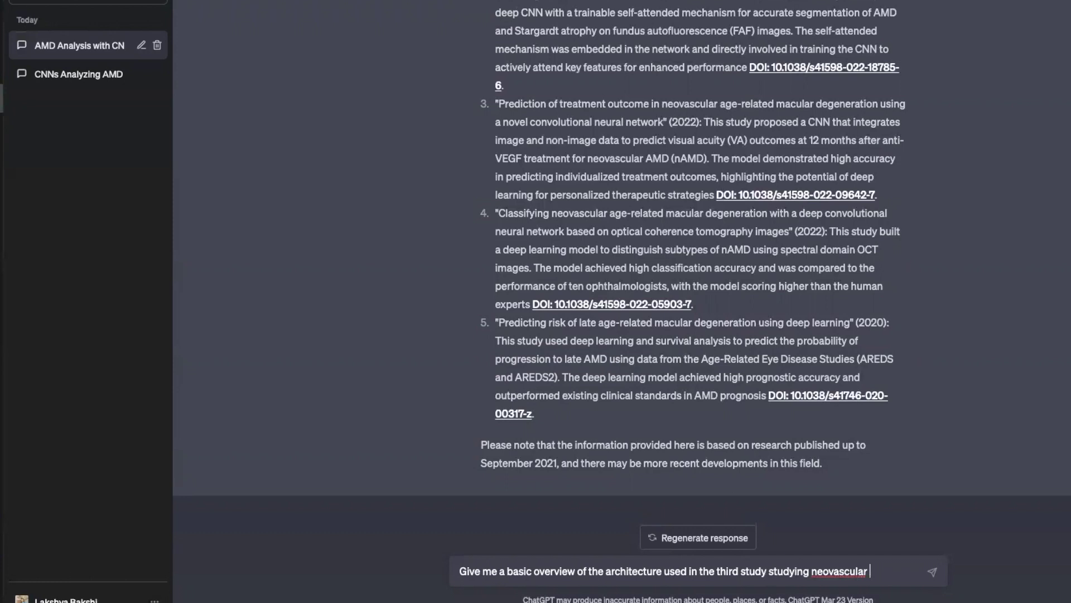
{"action": "type", "text": "AMD, and explore some of the architecture"}
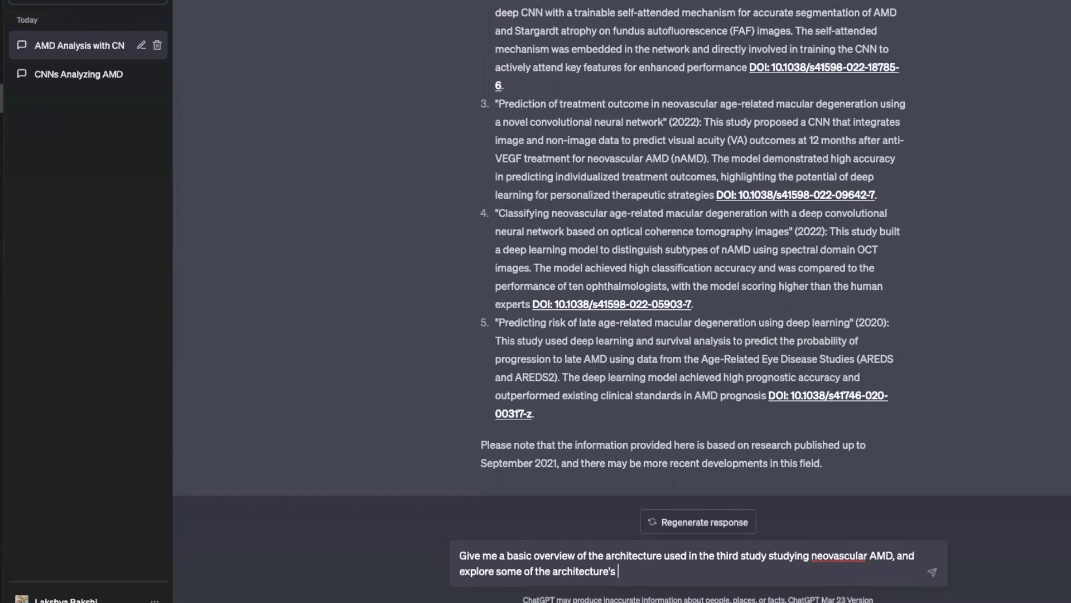
{"action": "type", "text": "sse"}
{"action": "key", "text": "Return"}
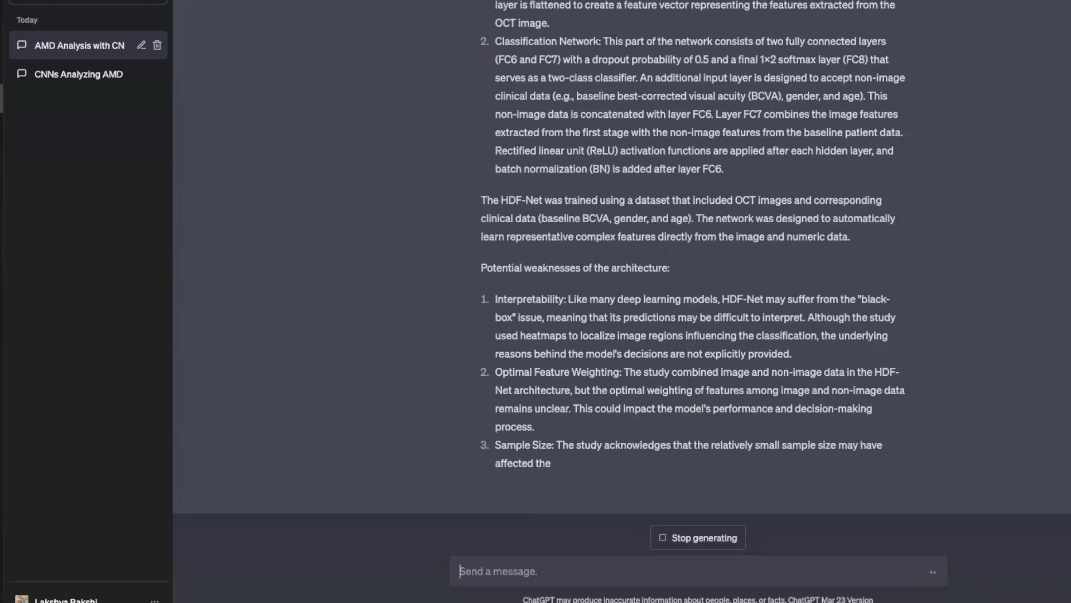
Submit the prompt "Find me papers that have proposed solutions to the interpretability problem, and help me draft a research proposal that applies those solutions to HDF-Net".
{"action": "type", "text": "Tell"}
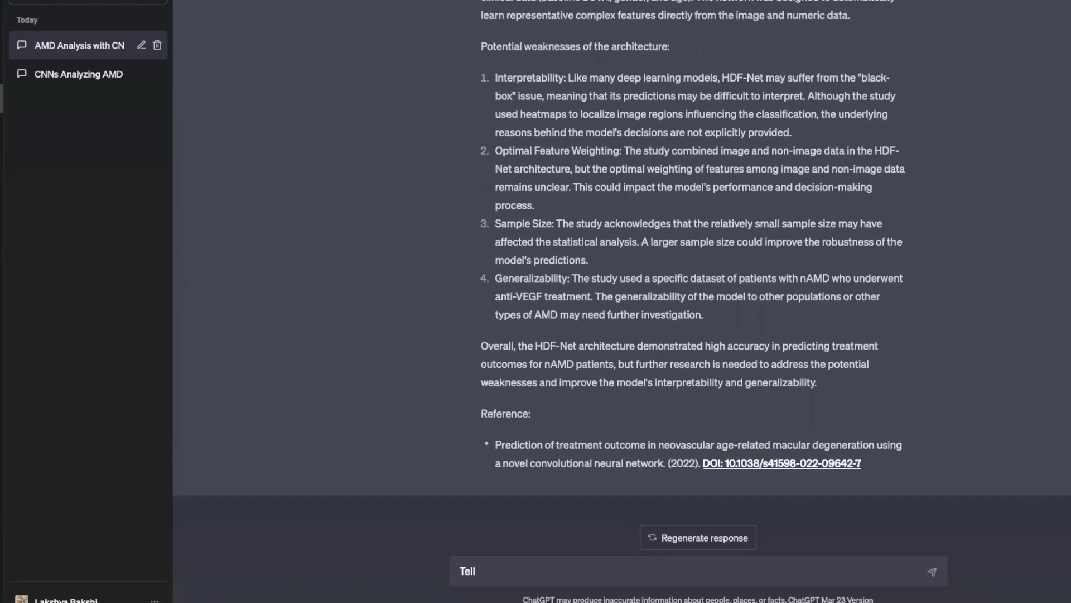
{"action": "key", "text": "BackSpace"}
{"action": "key", "text": "BackSpace"}
{"action": "key", "text": "BackSpace"}
{"action": "type", "text": "Find me papers that have"}
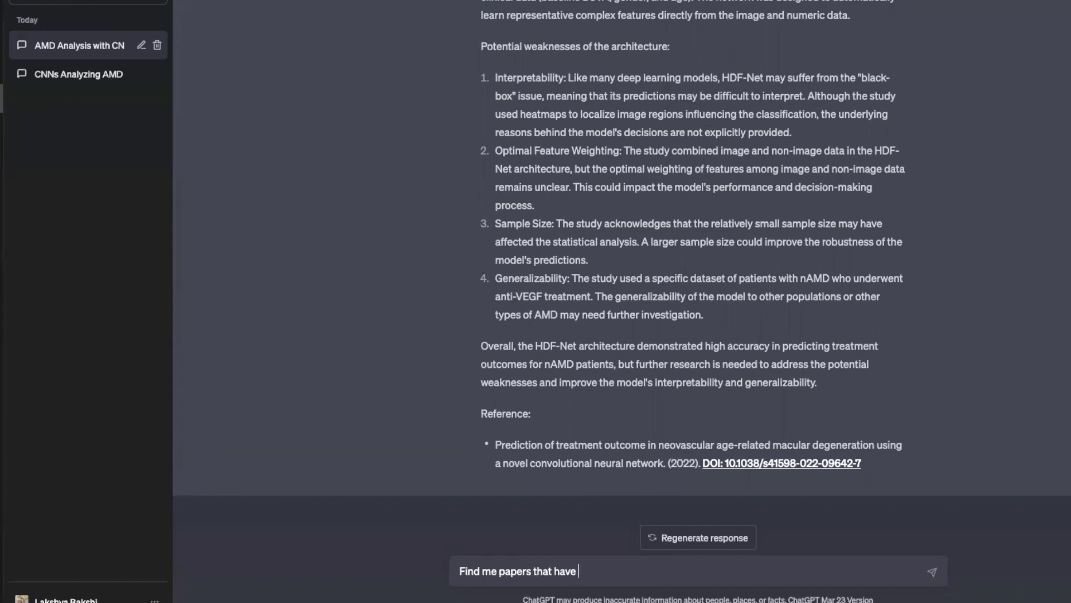
{"action": "type", "text": " proposed solutions to the interpretability problem, and help me draft a"}
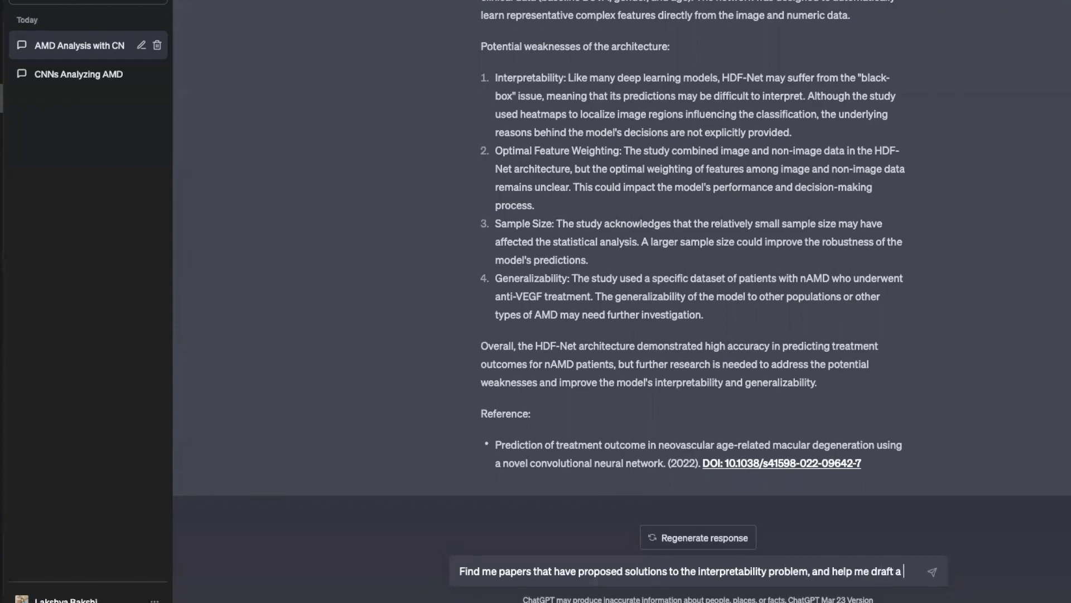
{"action": "type", "text": " research proposal tha"}
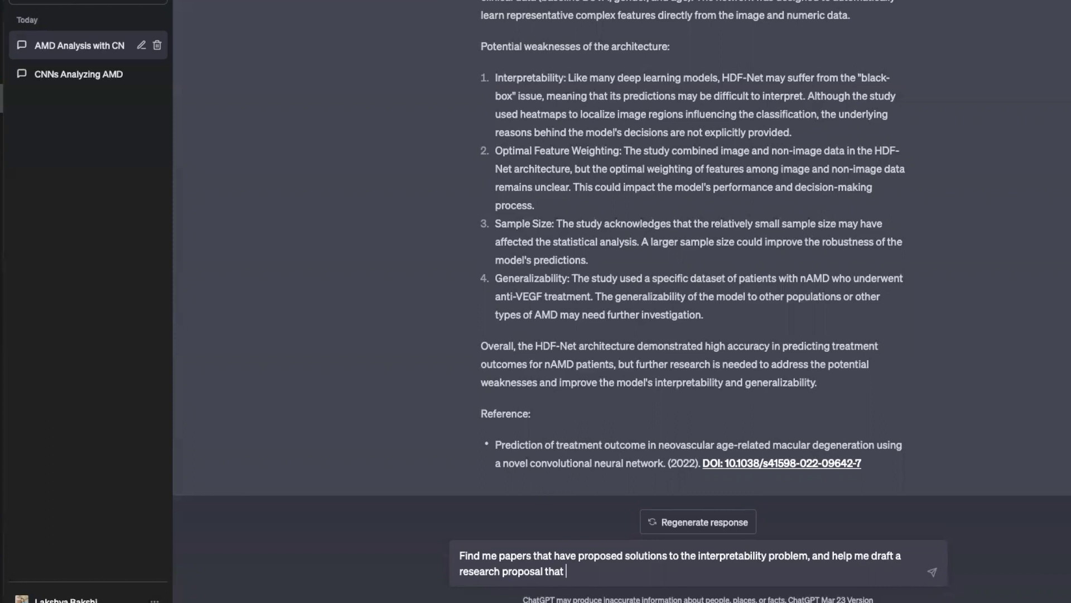
{"action": "type", "text": "those solutions to HDF-Net"}
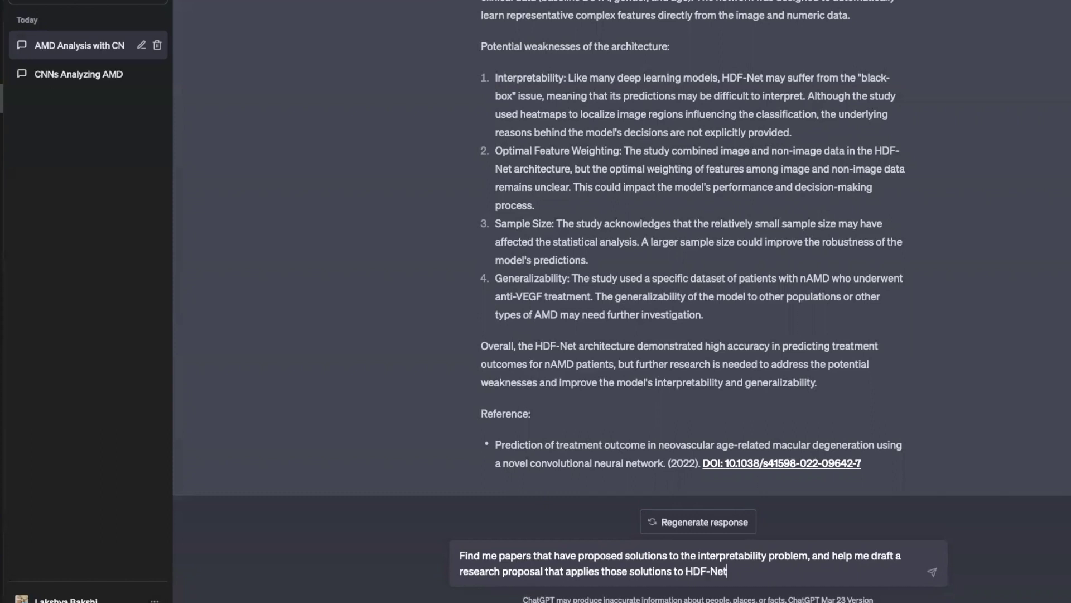
{"action": "key", "text": "Return"}
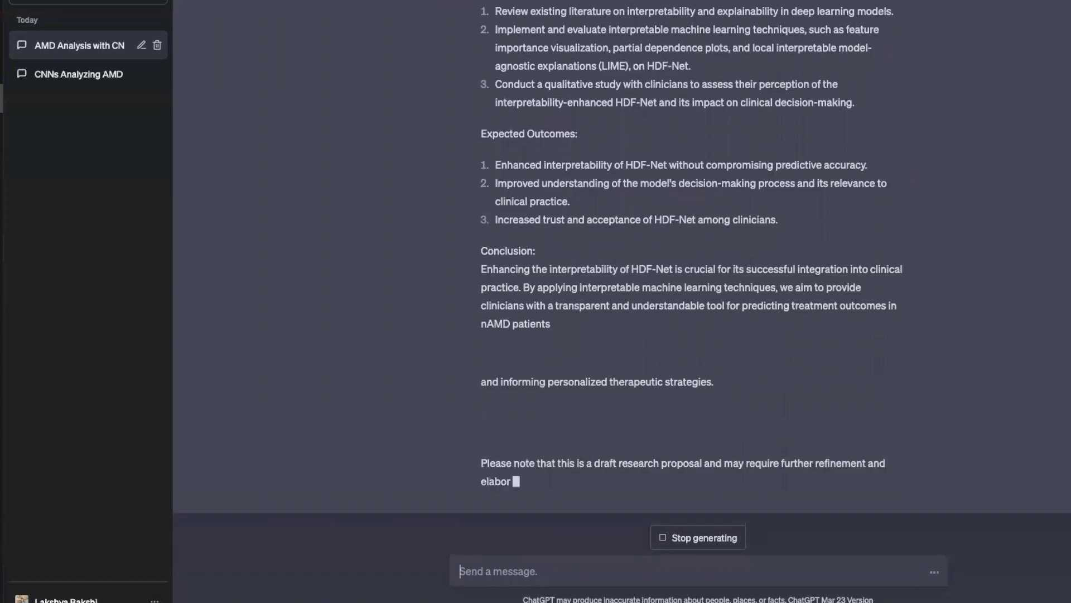
Review the drafted research proposal's objectives, methods, expected outcomes and conclusion.
{"action": "scroll", "coordinate": [771, 315], "scroll_direction": "up", "scroll_amount": 5}
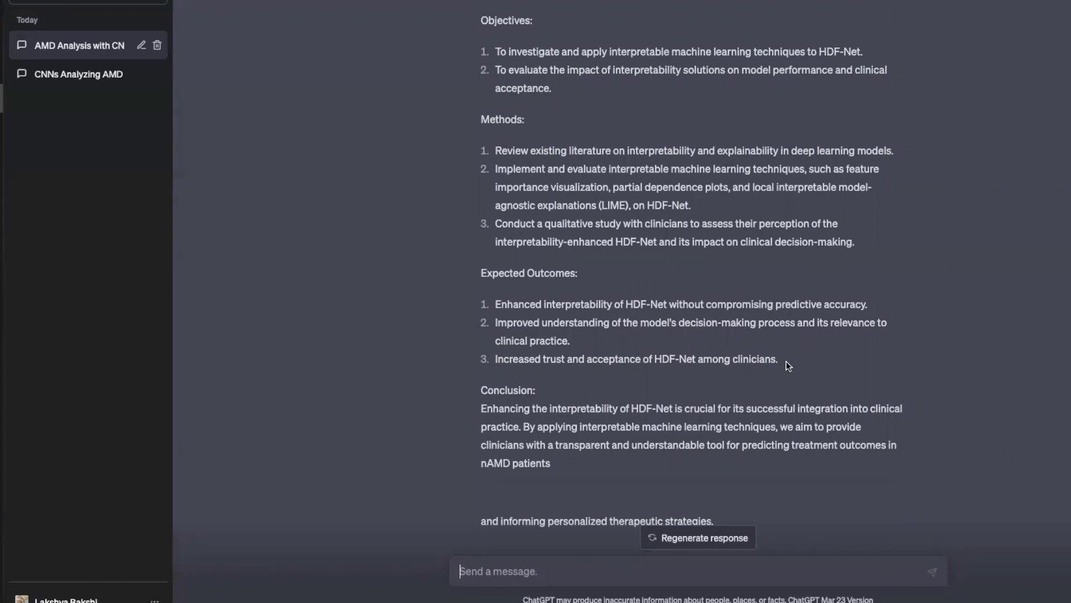
{"action": "left_click_drag", "start_coordinate": [616, 241], "coordinate": [648, 241]}
{"action": "scroll", "coordinate": [676, 436], "scroll_direction": "down", "scroll_amount": 3}
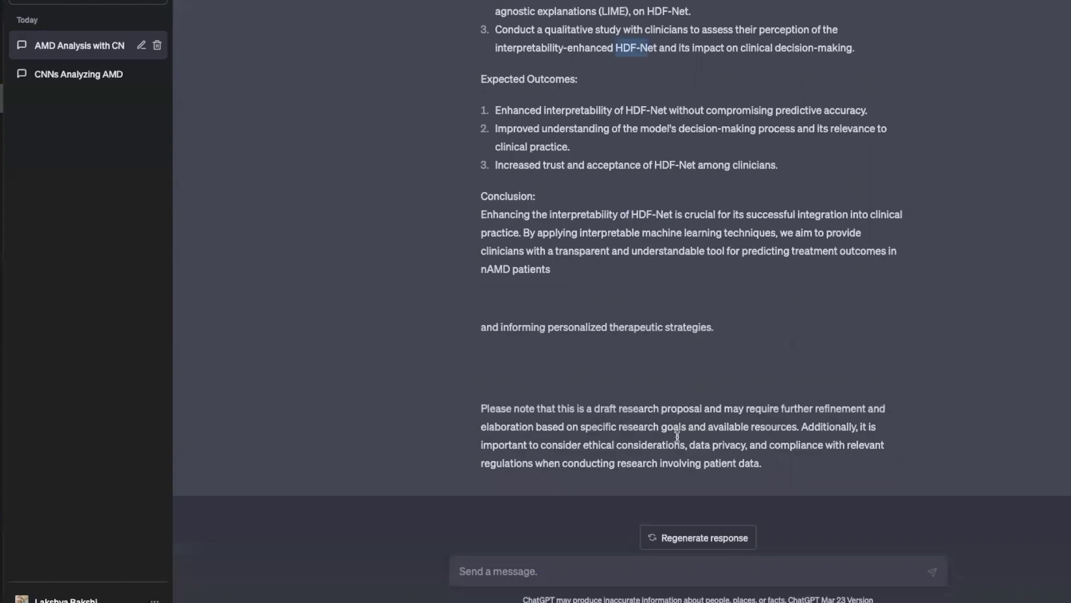